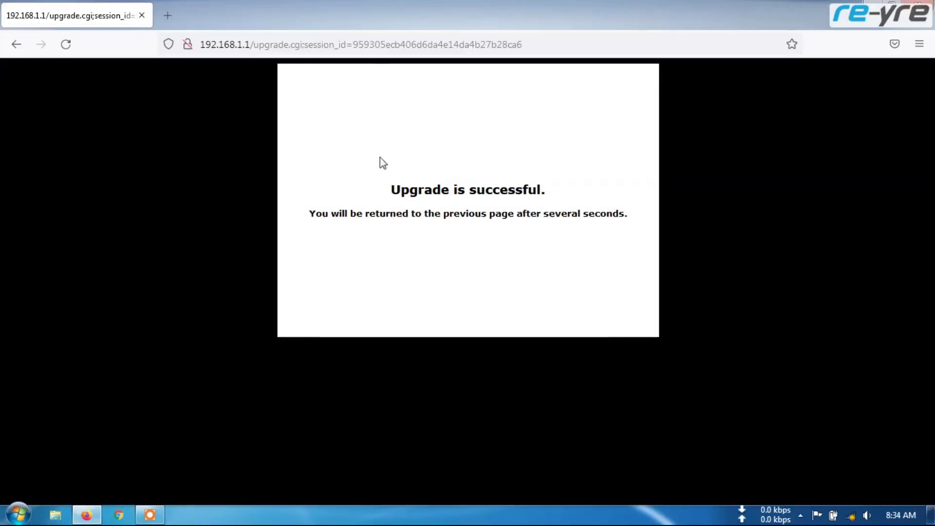
click(833, 517)
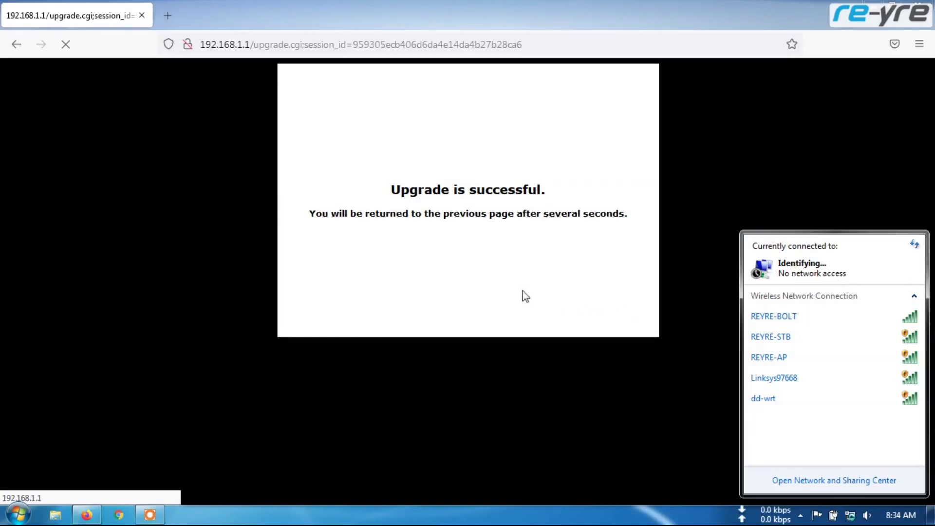
click(498, 289)
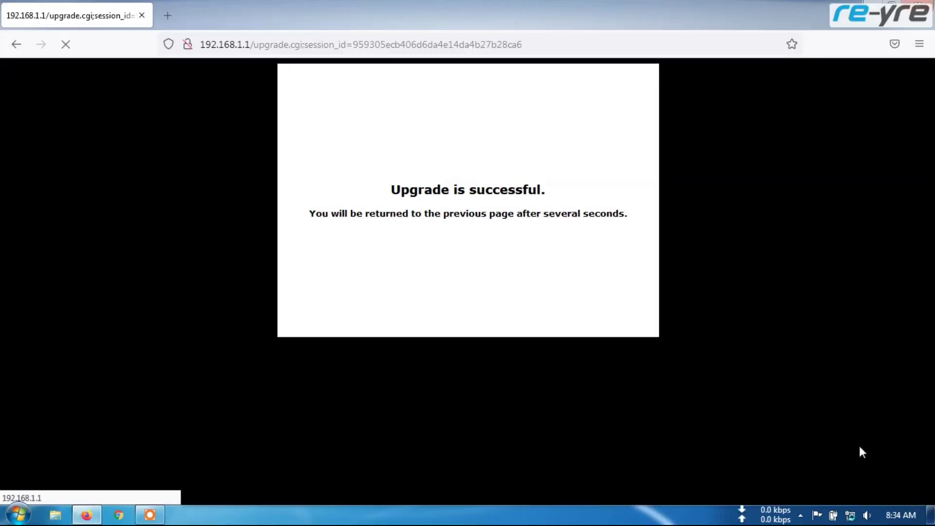
click(850, 508)
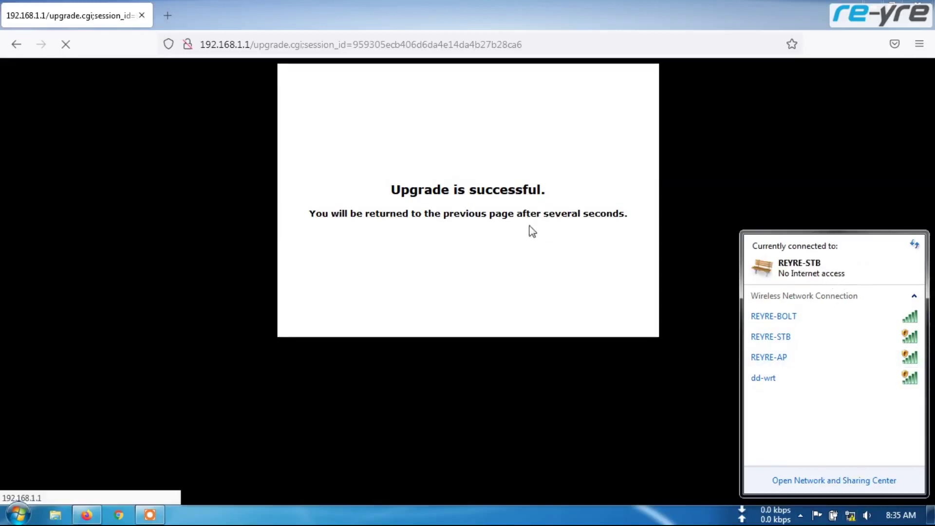
click(251, 45)
Load 192.168.1.1 without the upgrade page path and check the connected wireless network.
drag(250, 44, 535, 44)
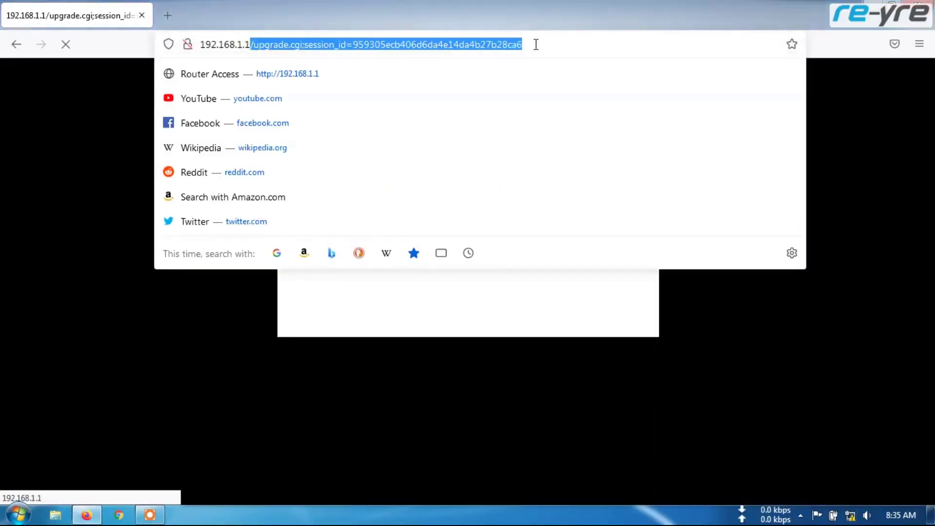
key(BackSpace)
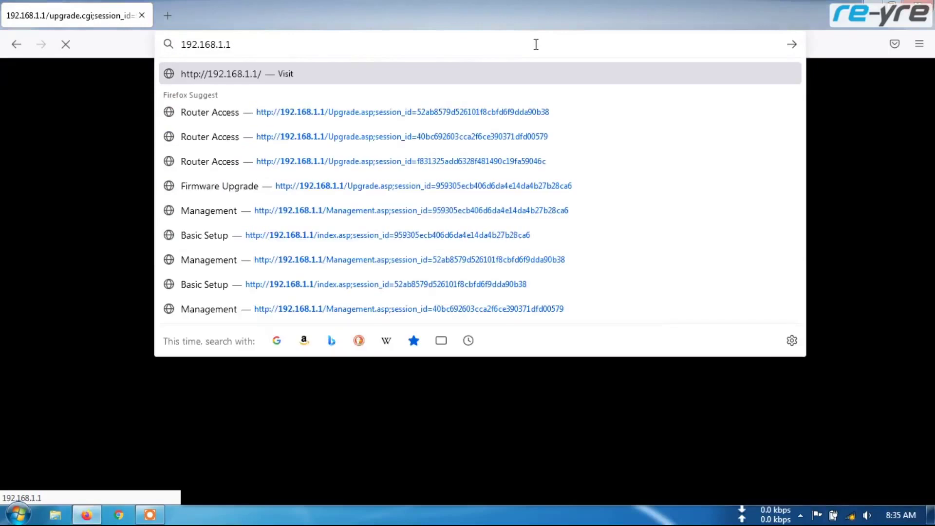
key(Return)
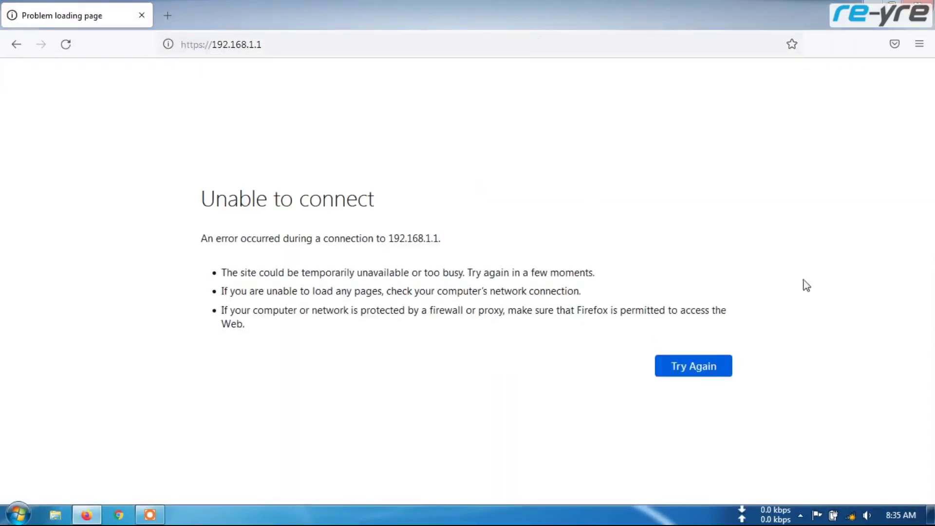
click(850, 518)
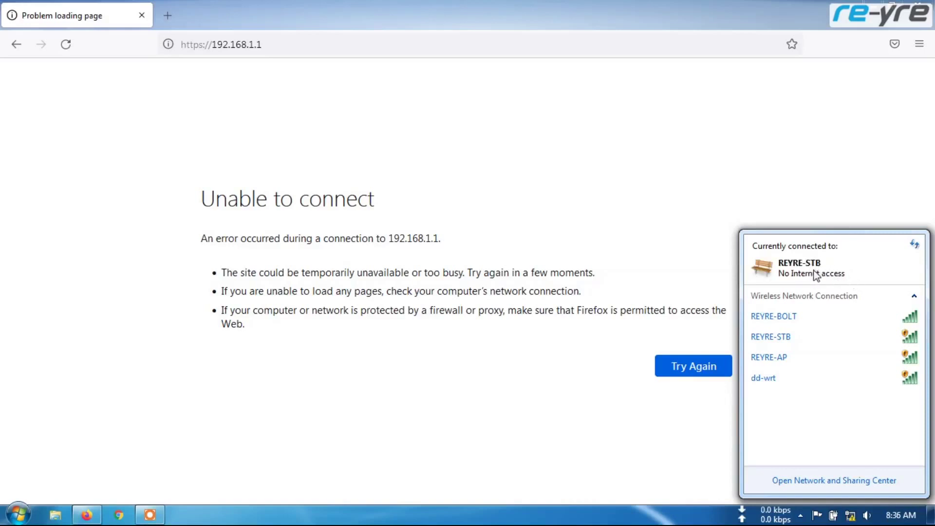
click(211, 44)
drag(211, 44, 180, 43)
key(BackSpace)
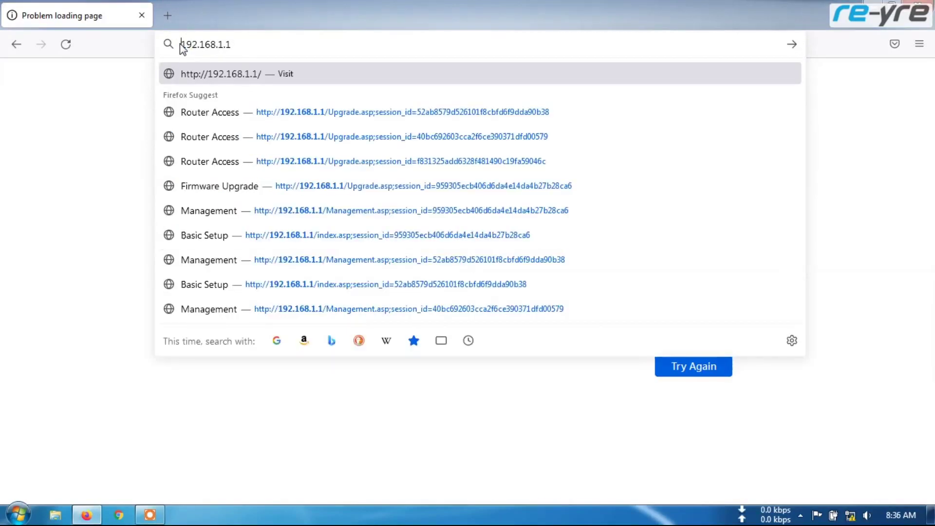
click(236, 43)
key(Return)
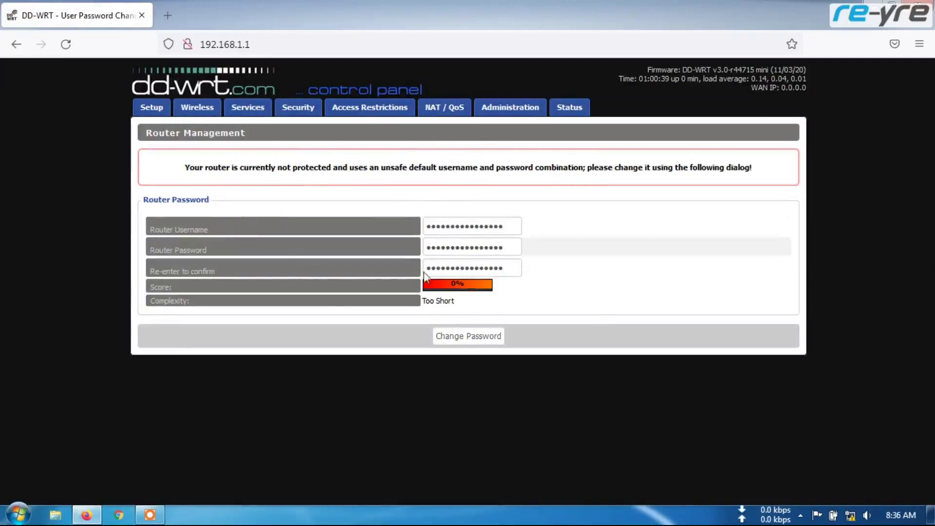
Enter a new router username, set and confirm a new password, and save them.
double_click(491, 226)
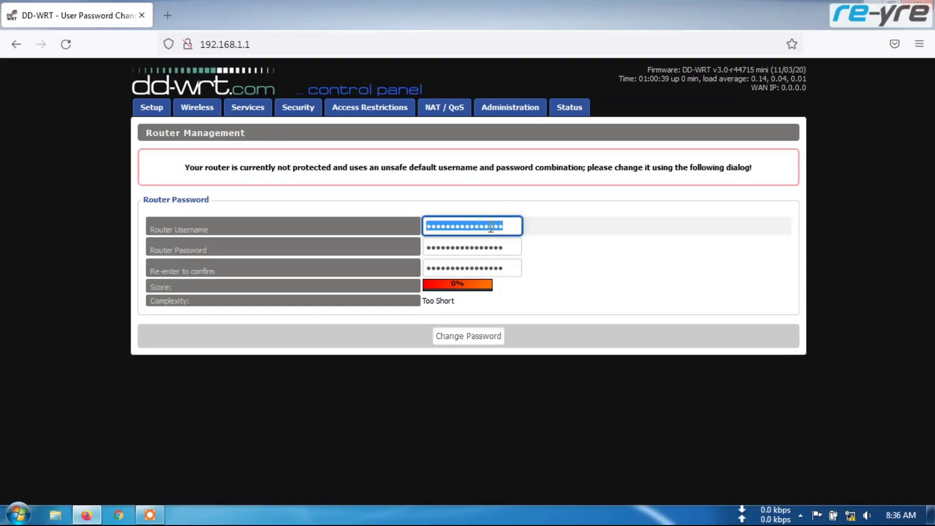
text(a)
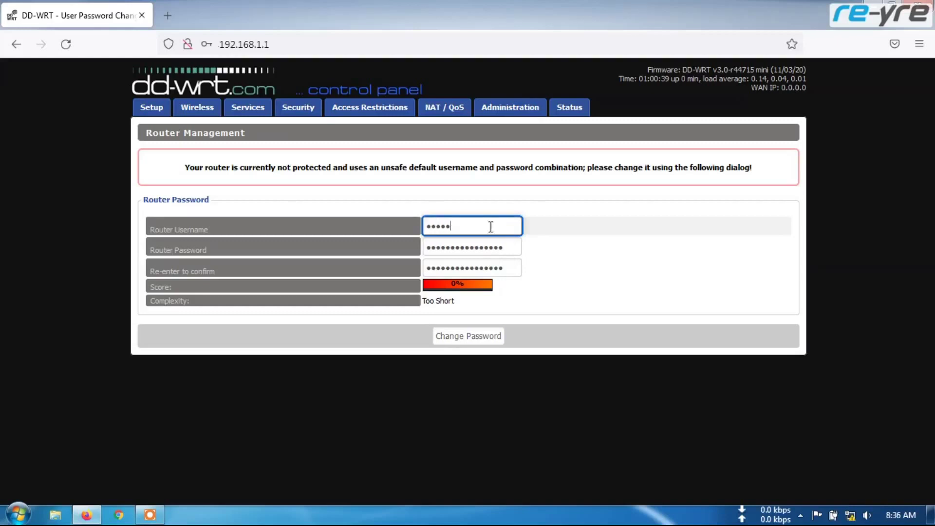
double_click(505, 227)
text(a)
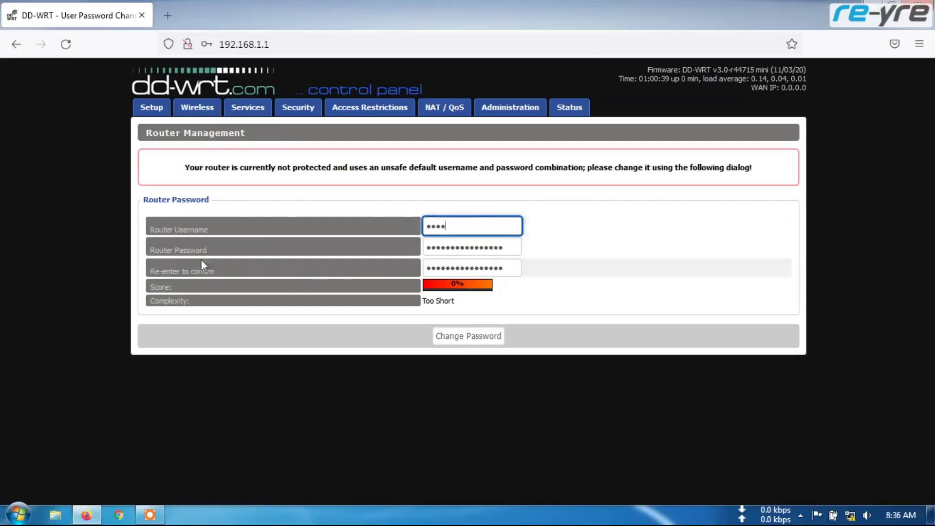
key(Tab)
text(pass)
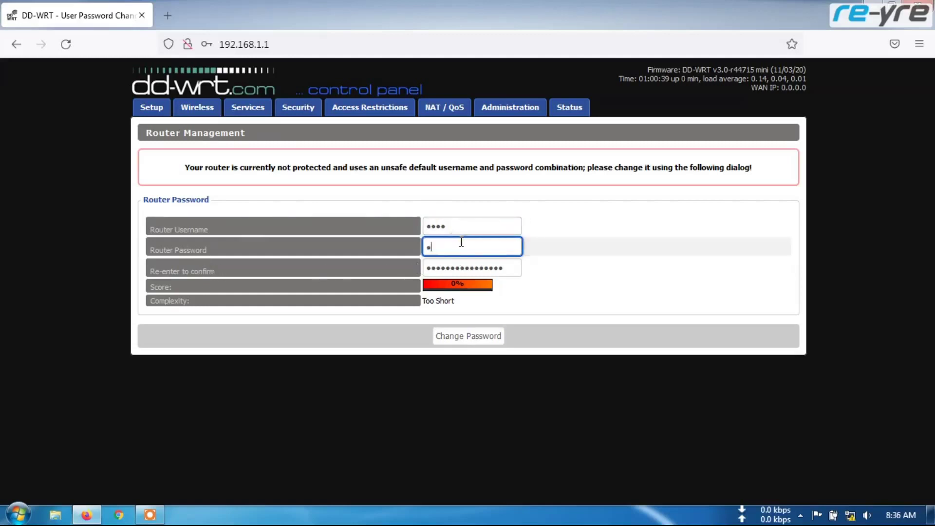
double_click(463, 271)
text(p)
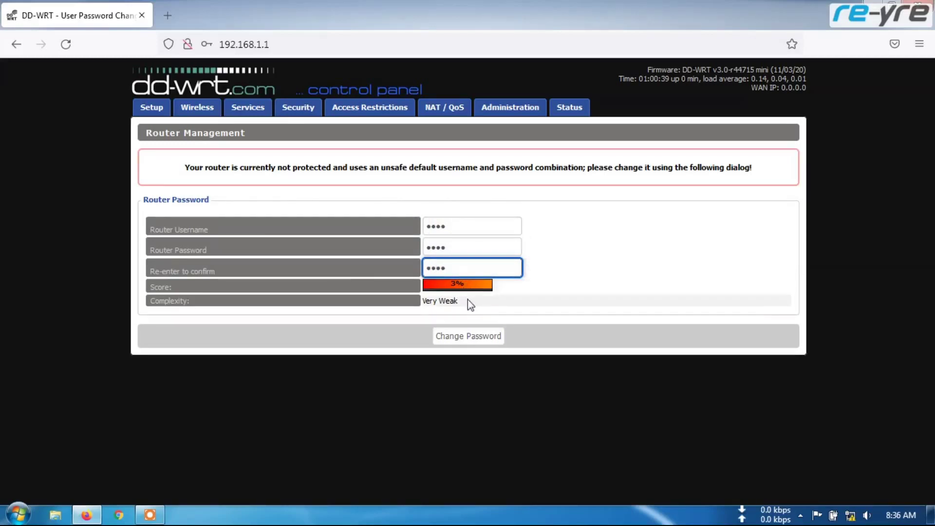
click(475, 338)
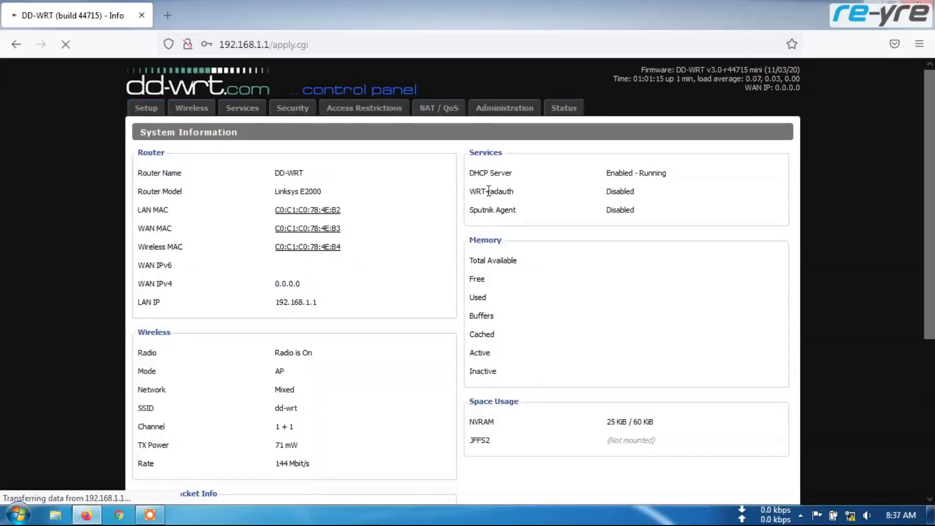
Open Administration, sign in with the new username and password, and decline saving the login.
scroll(472, 277, down, 5)
click(501, 113)
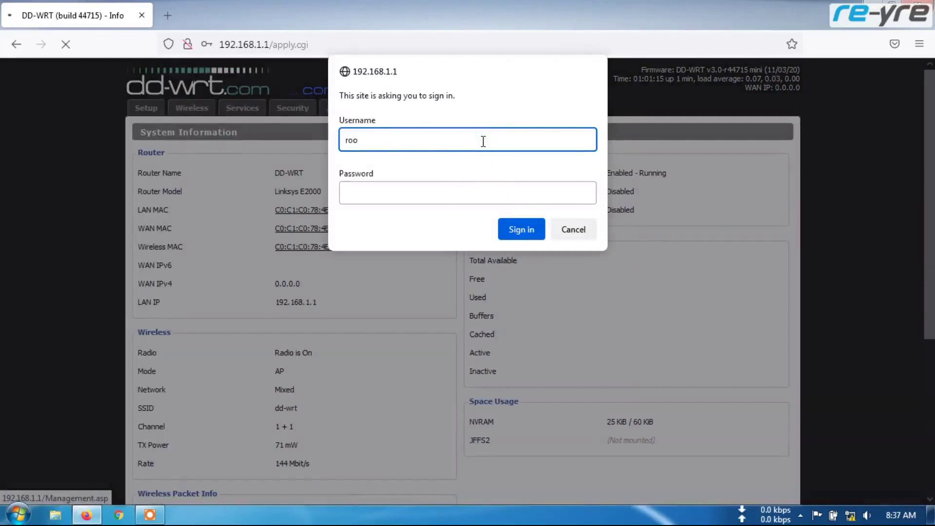
click(489, 195)
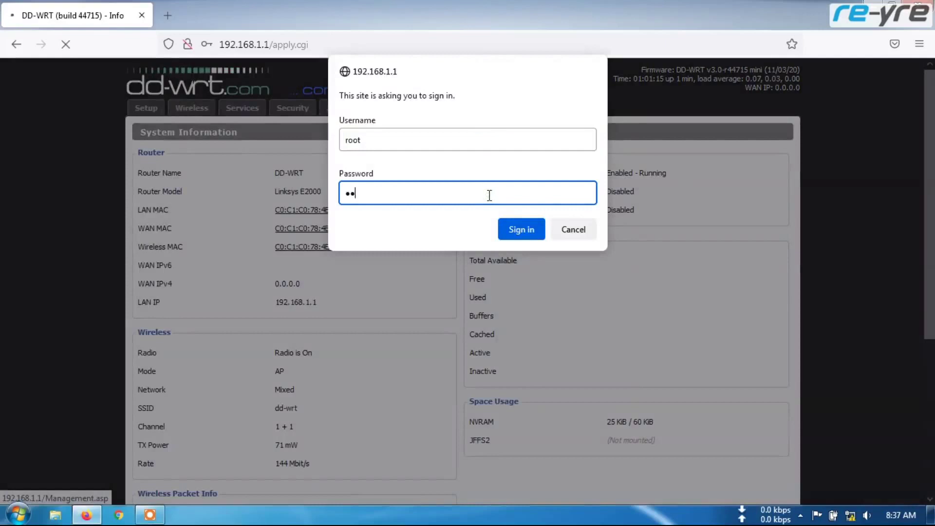
click(512, 229)
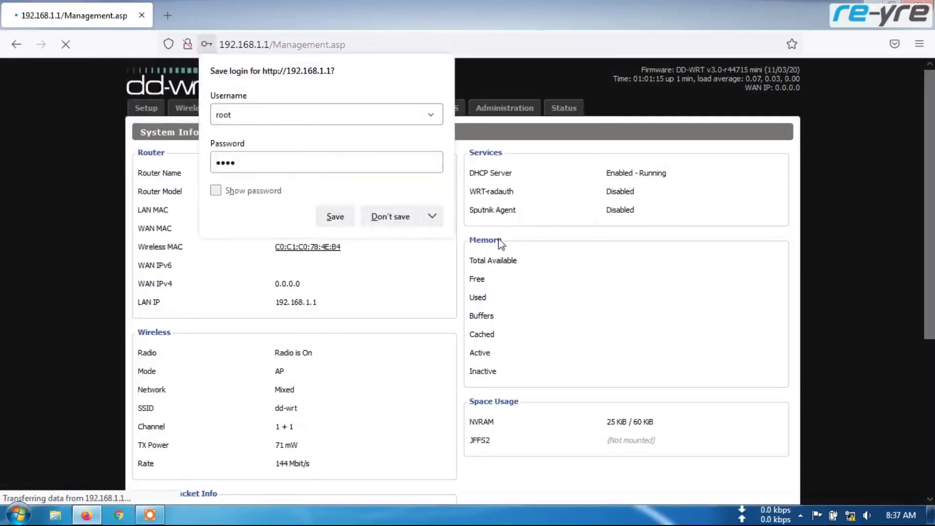
click(396, 223)
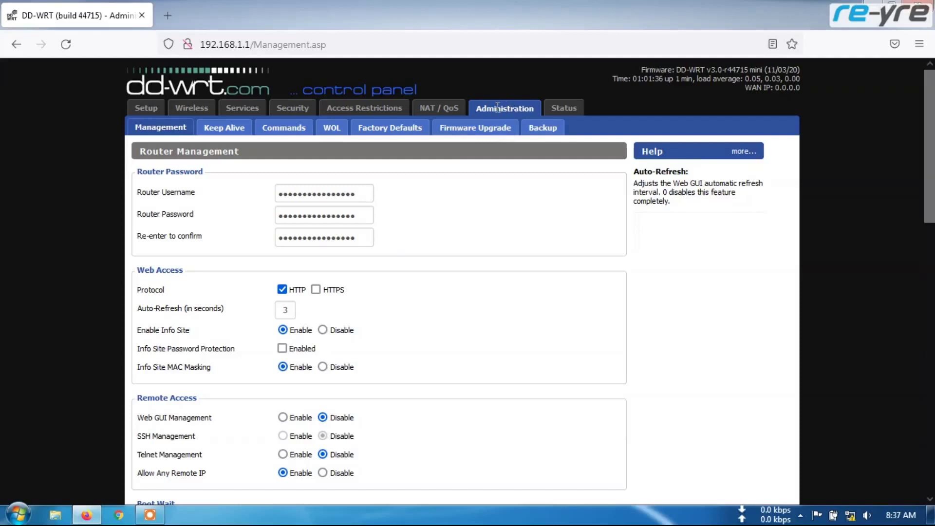
On Firmware Upgrade, keep reset at Don't reset and browse for a firmware file.
click(481, 129)
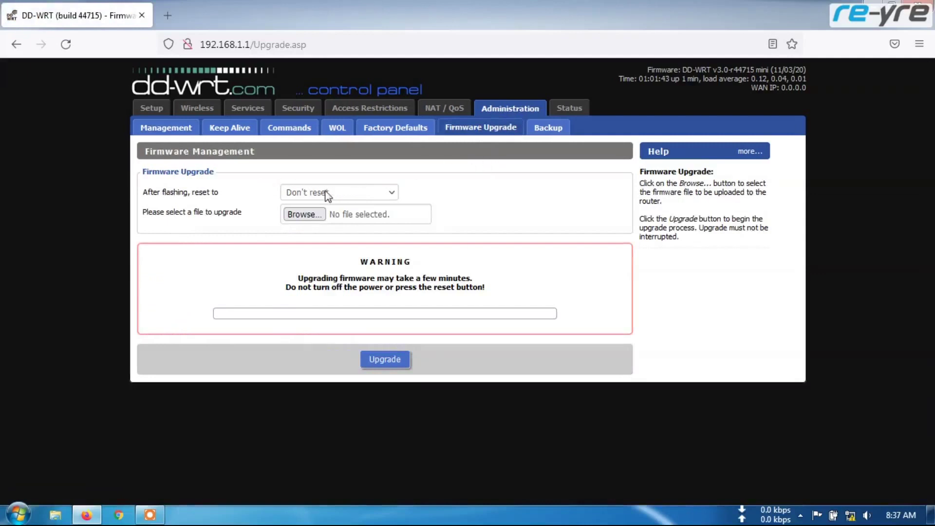
click(351, 194)
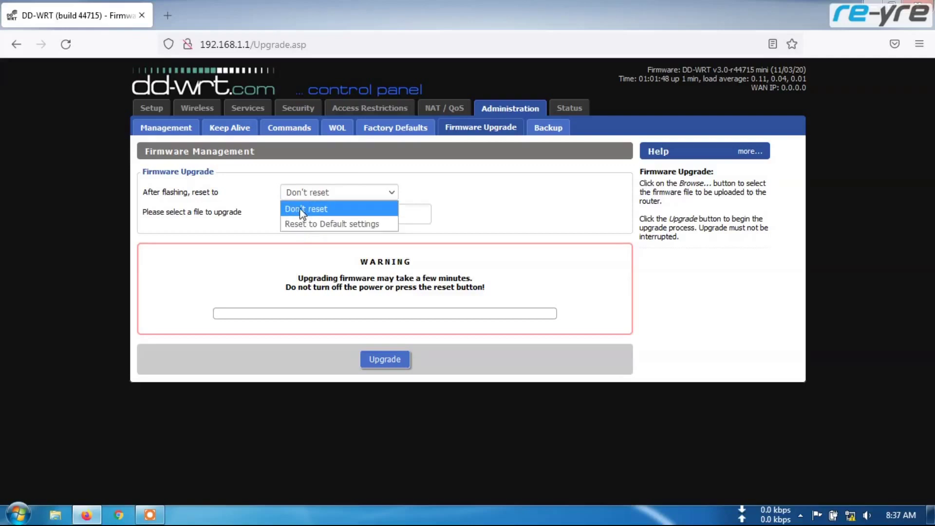
click(303, 210)
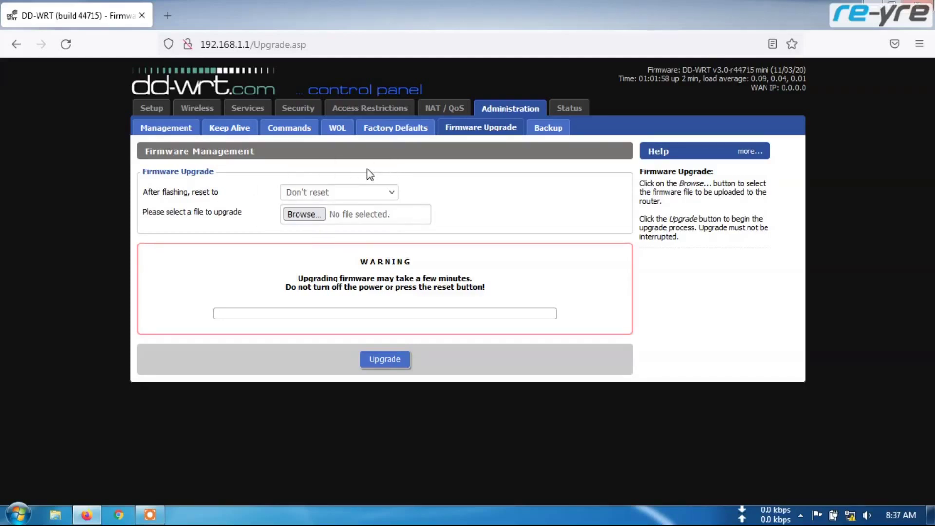
click(303, 214)
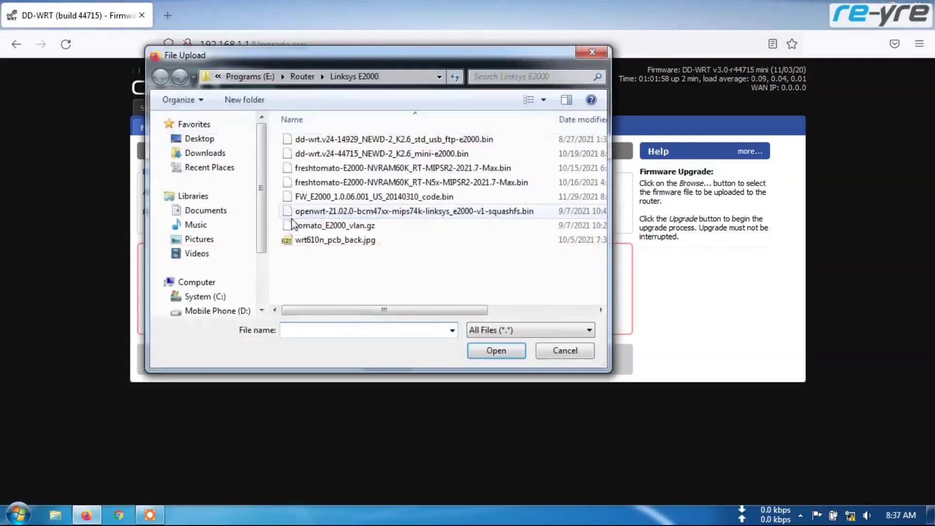
Choose freshtomato-E2000-NVRAM60K_RT-N5x-MIPSR2-2021.7-Max.bin as the firmware to flash.
click(358, 185)
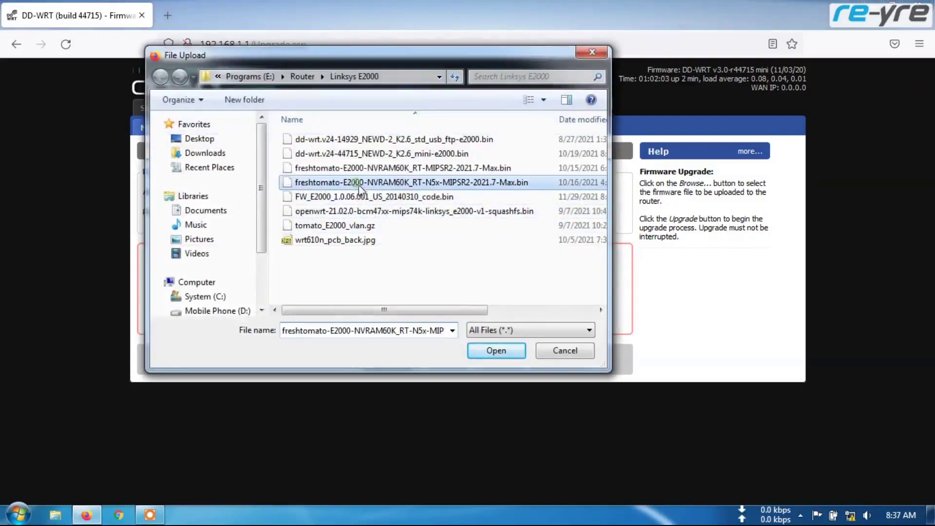
click(494, 351)
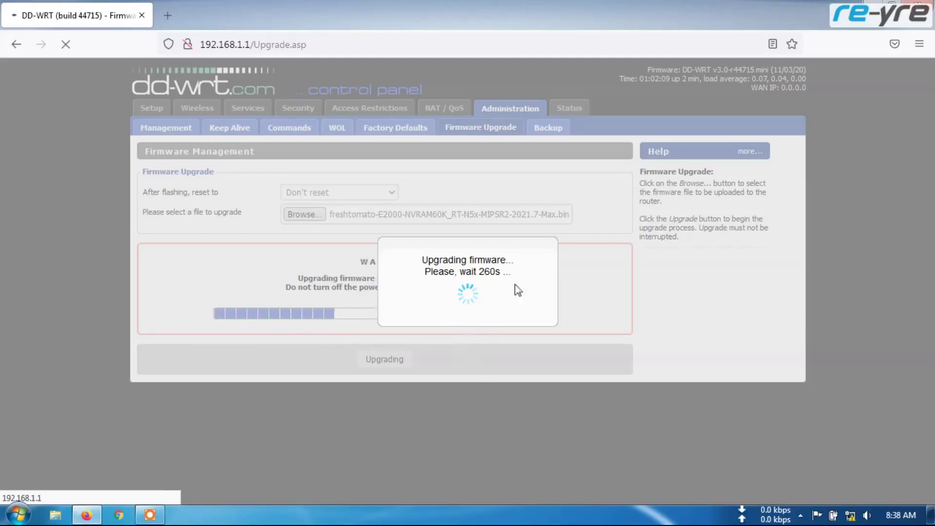
After the flash countdown ends, show the list of nearby wireless networks.
click(851, 514)
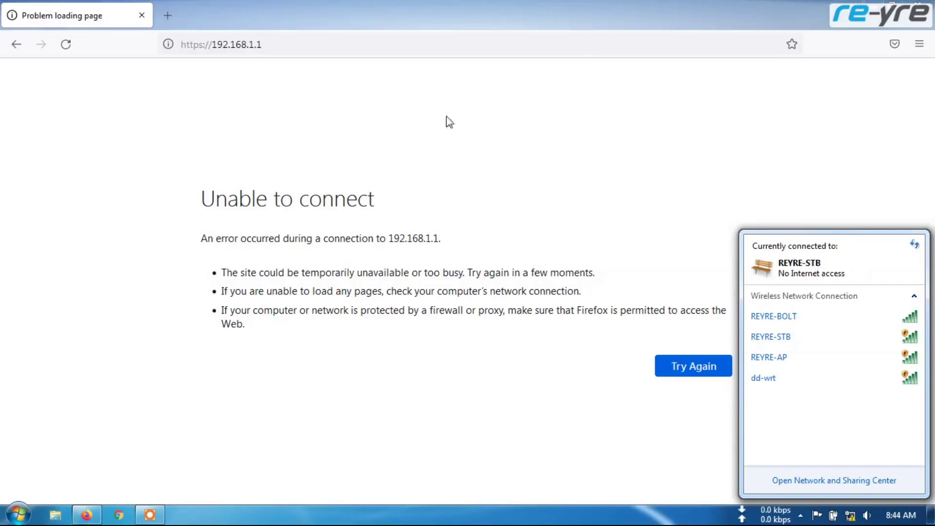
drag(215, 44, 167, 41)
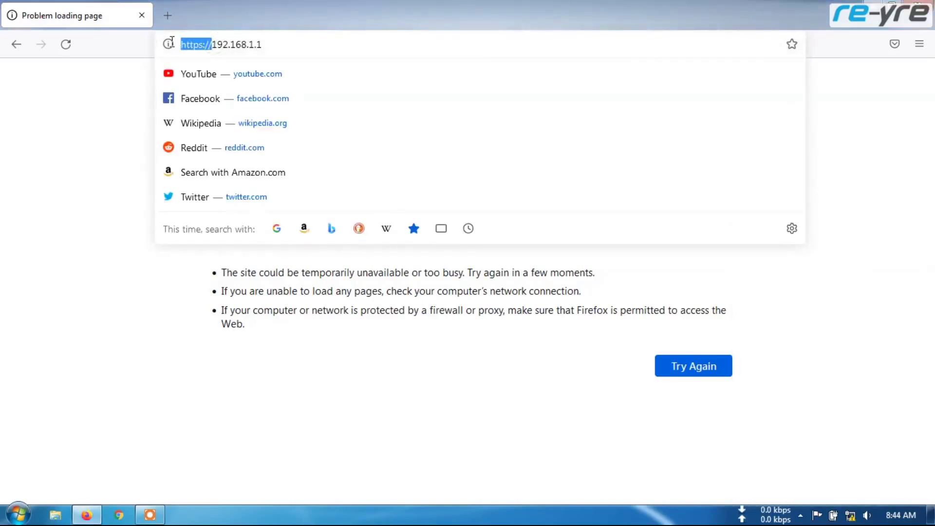
key(BackSpace)
key(Return)
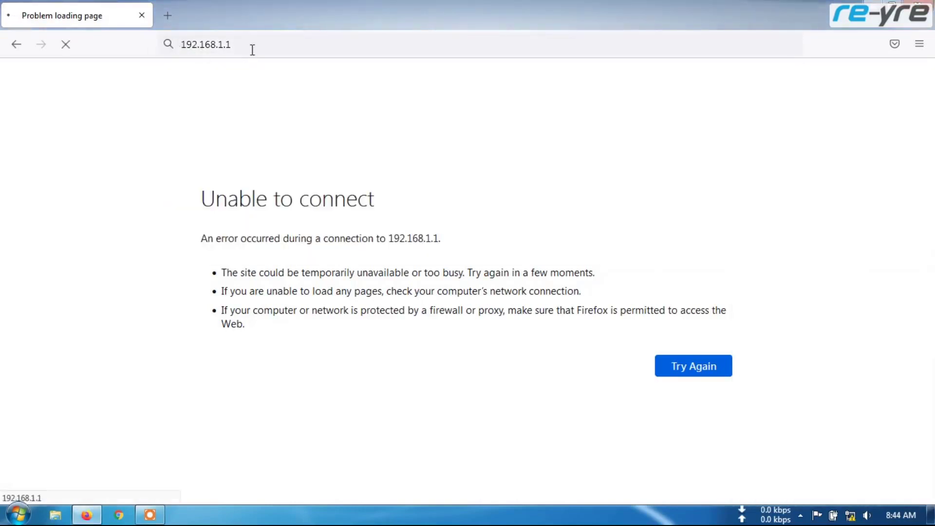
click(251, 44)
click(283, 46)
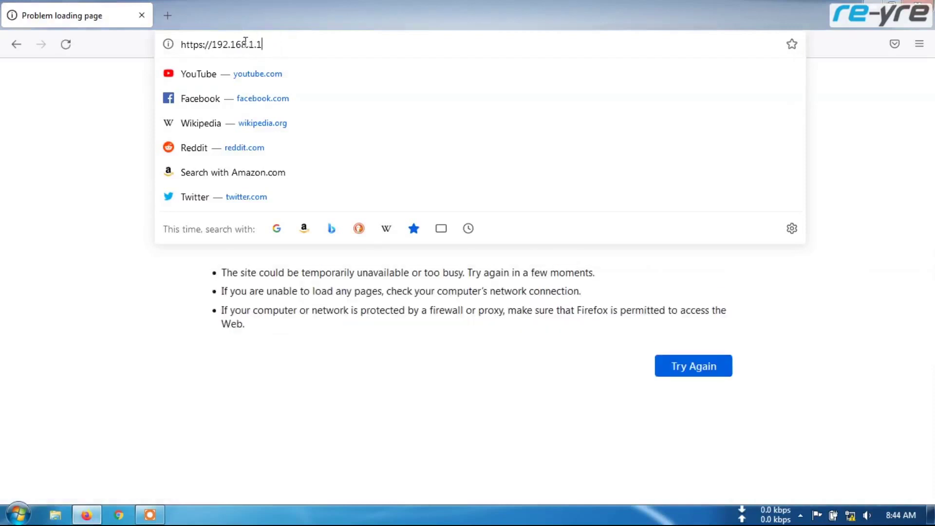
Replace the error tab with a new tab and load 192.168.1.1 there.
click(171, 12)
click(141, 15)
click(226, 45)
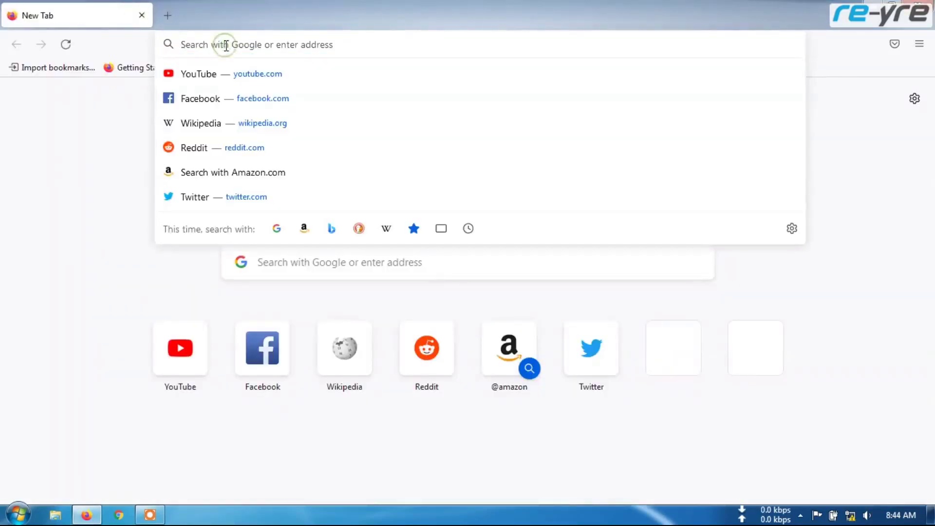
text(192.1)
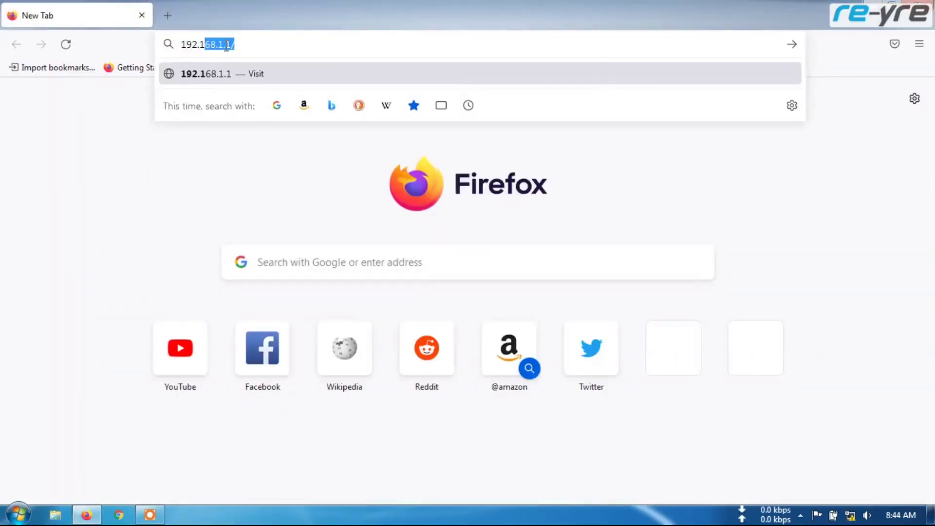
text(68.1.1)
key(Return)
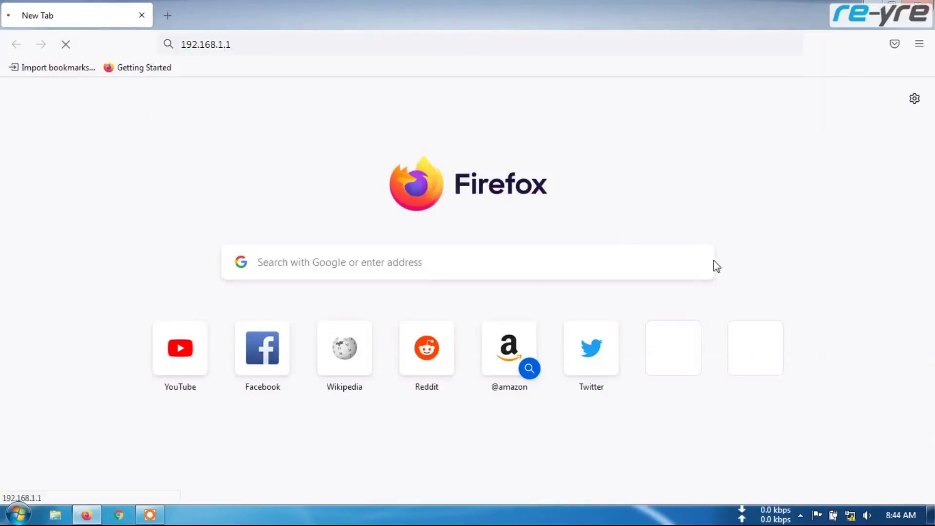
click(850, 515)
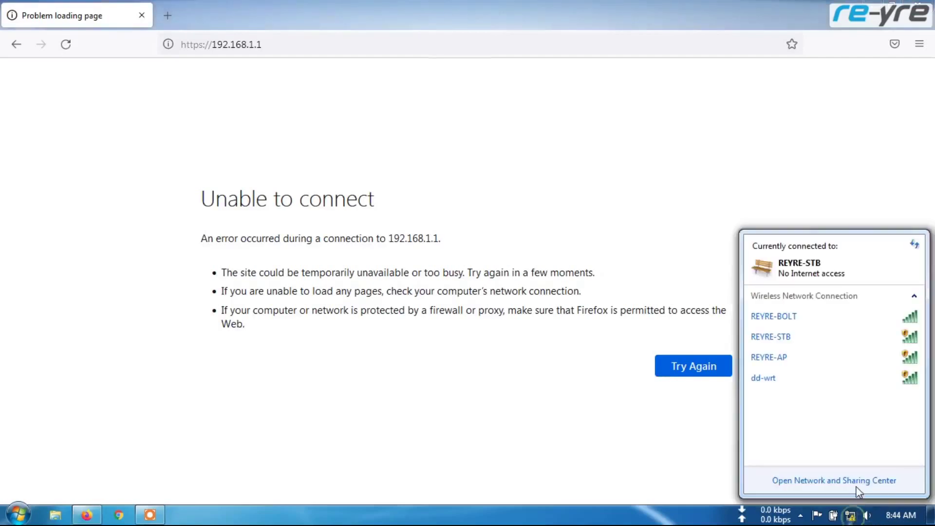
click(855, 481)
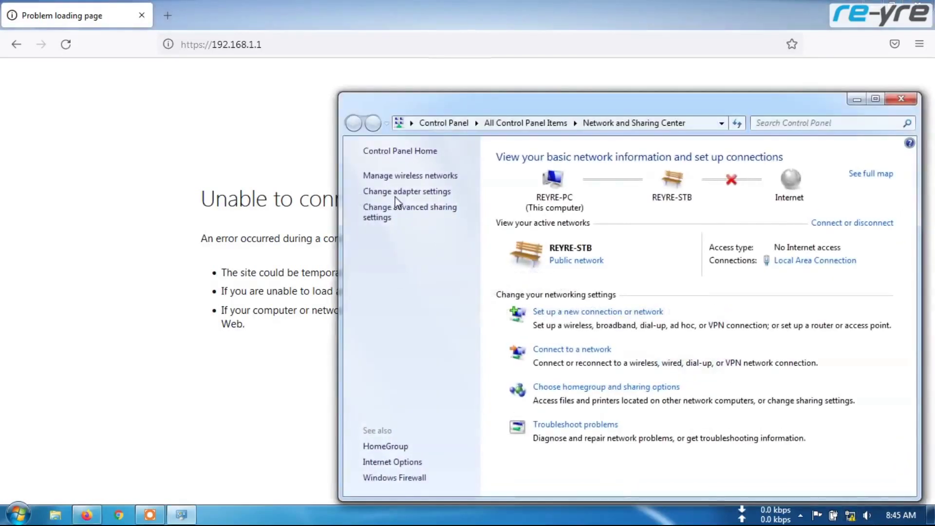
click(396, 197)
right_click(417, 187)
click(464, 212)
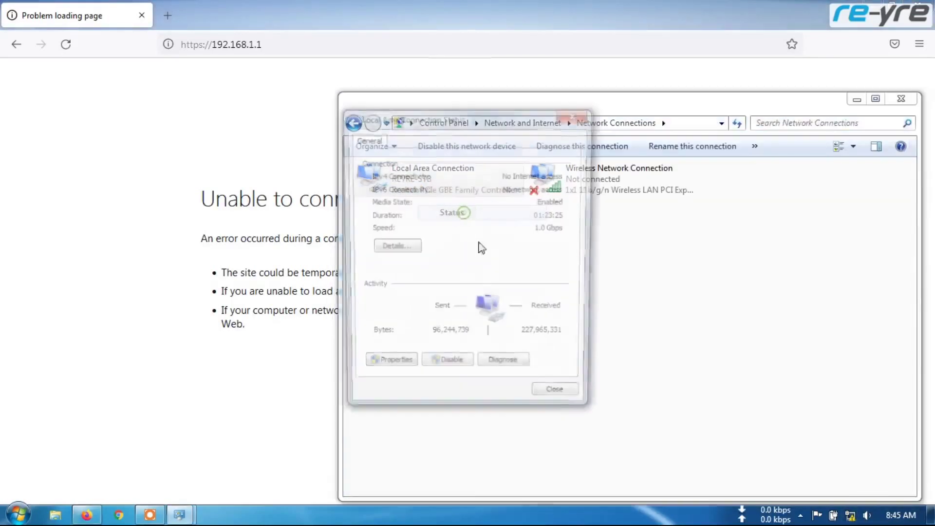
click(396, 249)
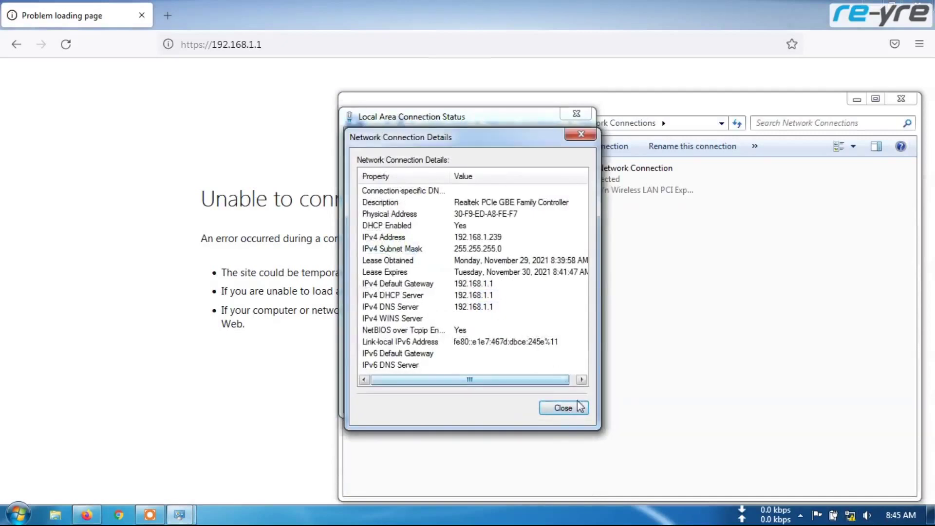
click(562, 407)
click(561, 401)
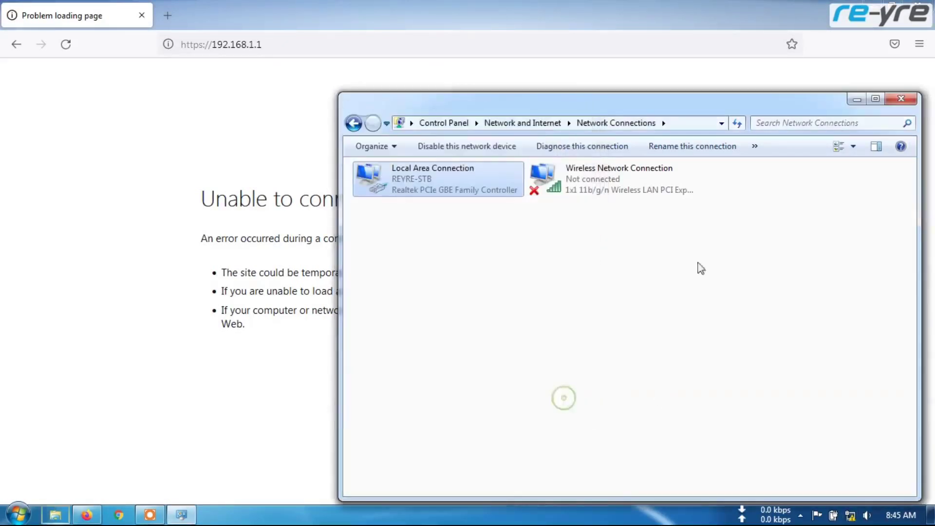
click(901, 98)
drag(211, 44, 177, 46)
key(BackSpace)
key(Return)
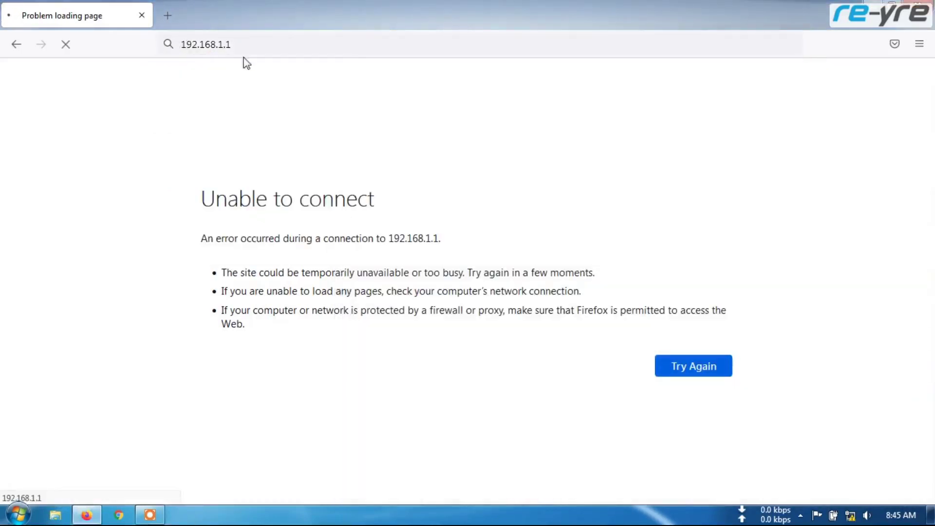
drag(211, 44, 171, 45)
key(BackSpace)
click(108, 220)
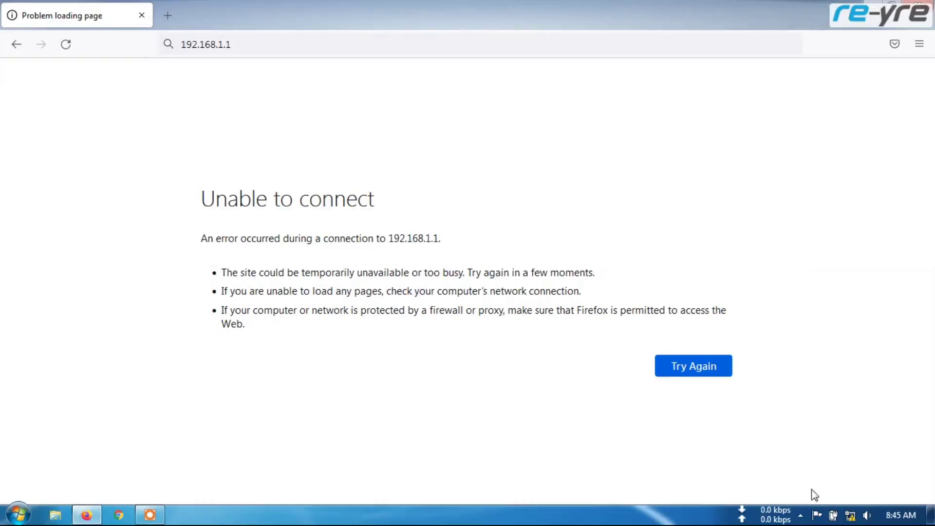
click(850, 516)
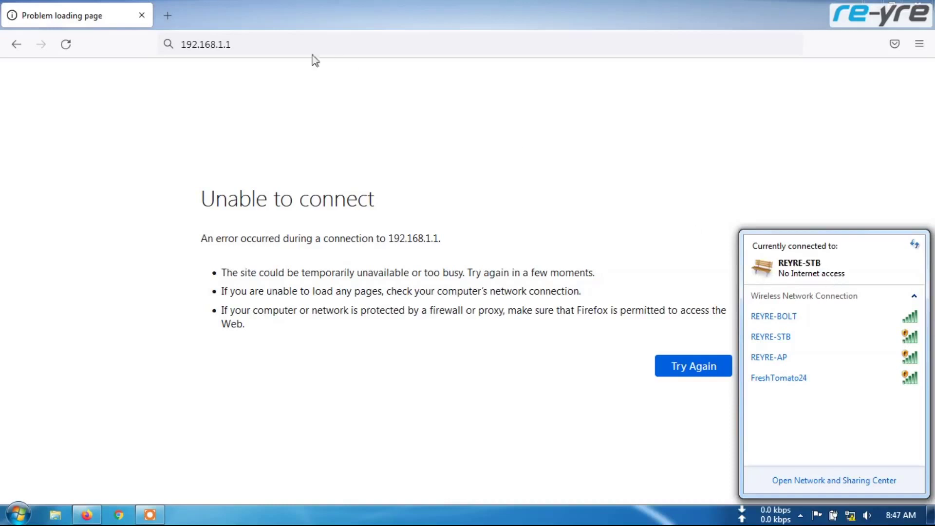
Reload 192.168.1.1 and sign in as root with the router password.
click(238, 43)
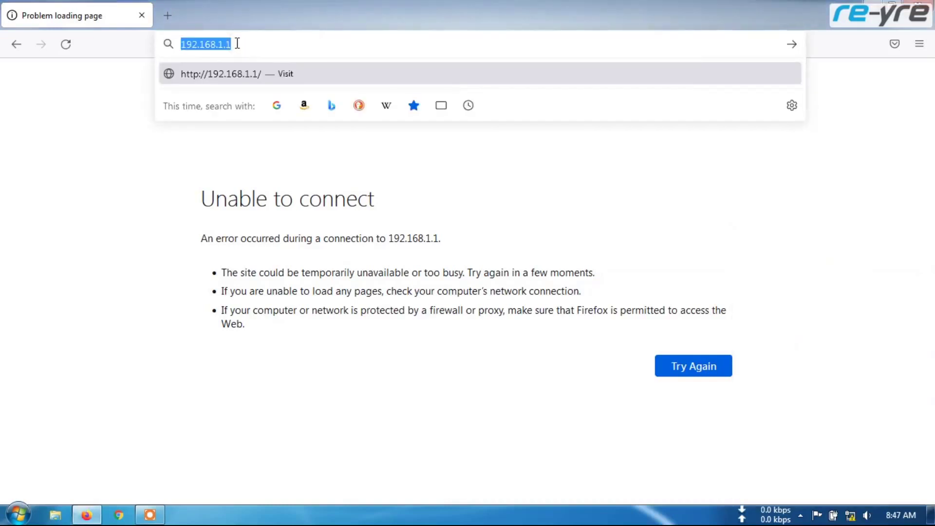
key(Return)
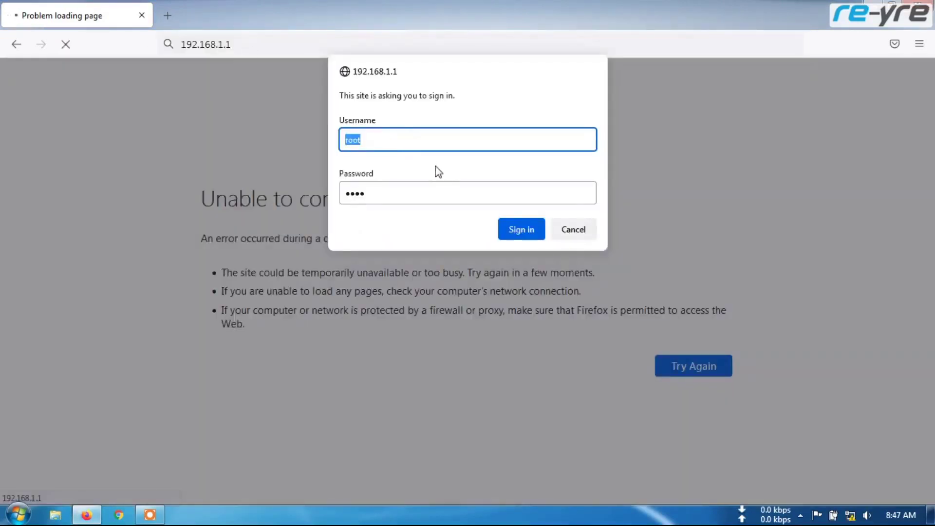
click(385, 138)
text(root)
click(380, 190)
double_click(380, 190)
text(admin)
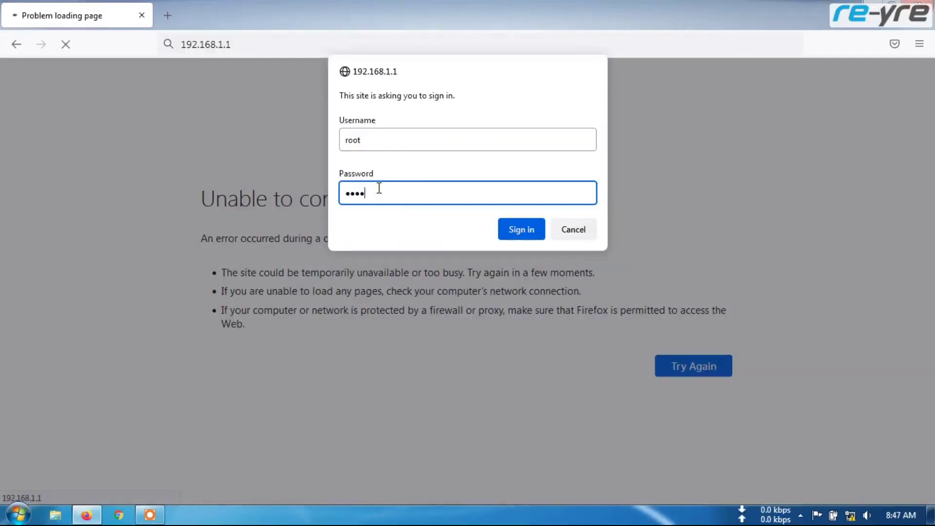
click(522, 231)
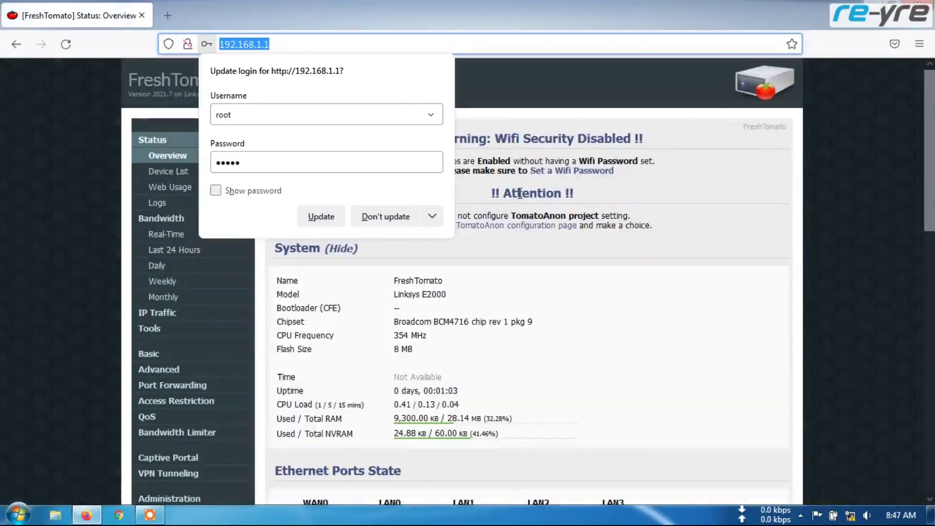
Decline updating the saved login and scroll Status Overview from System down to Wireless.
click(404, 216)
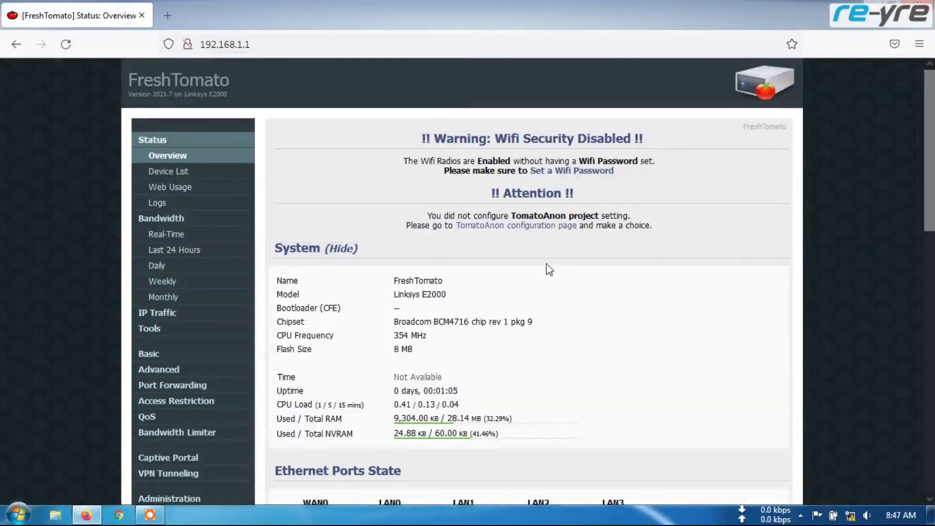
scroll(540, 263, down, 4)
scroll(538, 262, down, 8)
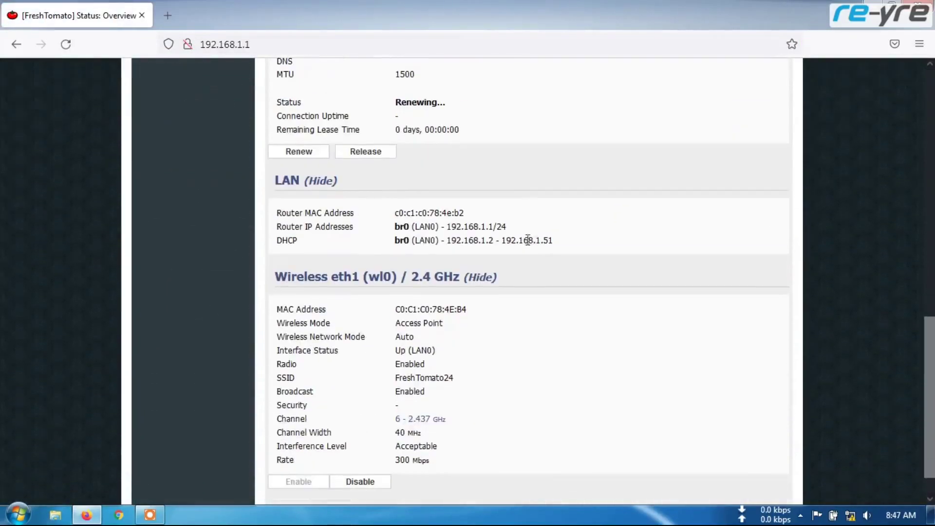
scroll(536, 297, down, 1)
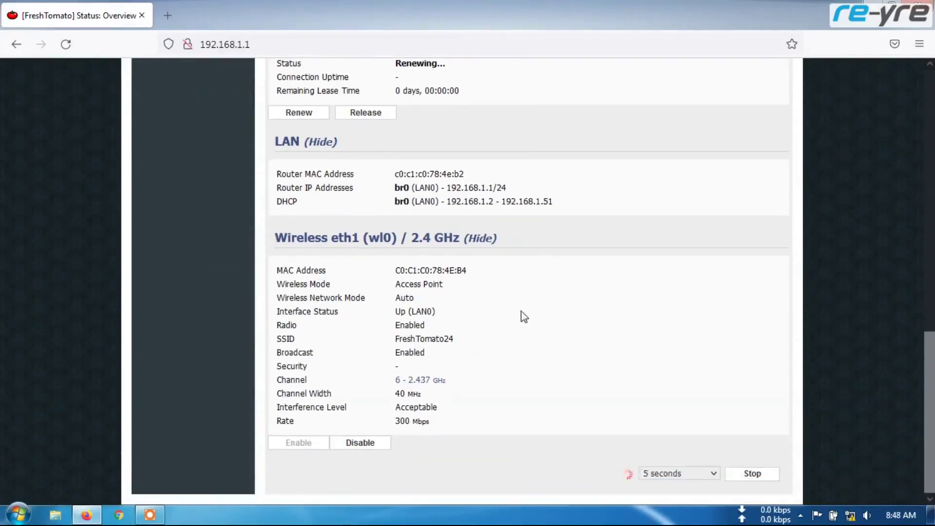
scroll(516, 316, up, 13)
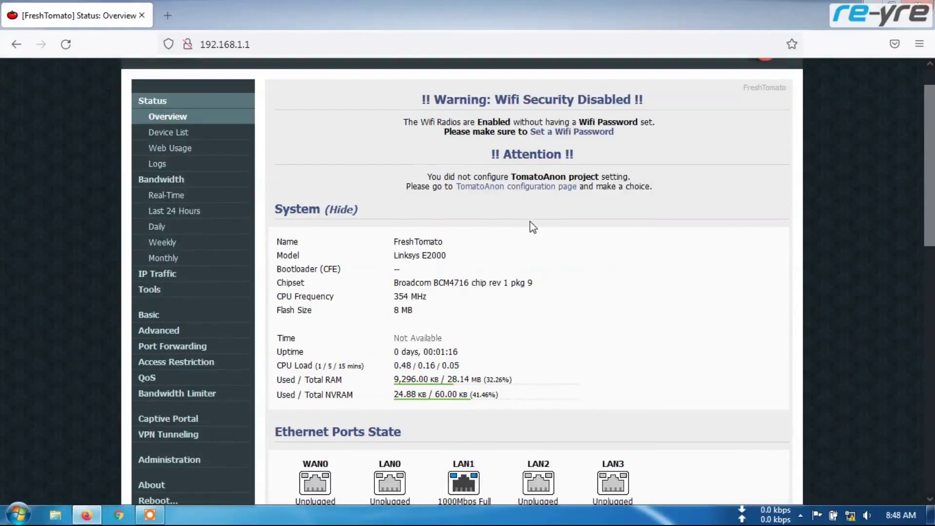
scroll(533, 224, down, 10)
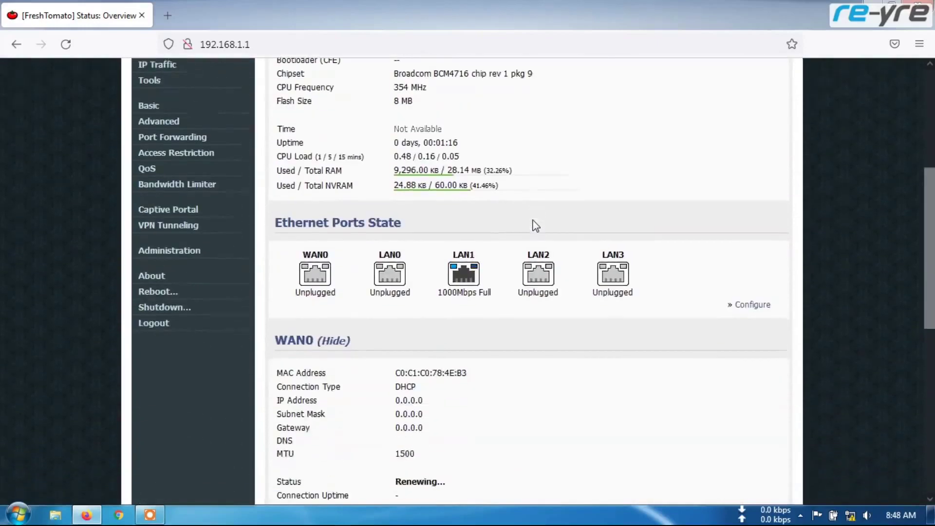
scroll(537, 231, down, 3)
scroll(532, 247, up, 12)
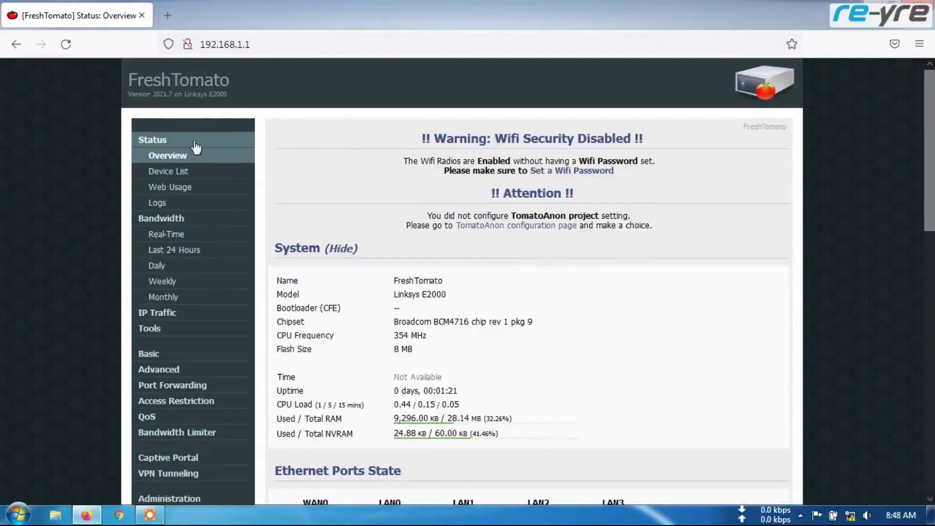
scroll(447, 243, down, 3)
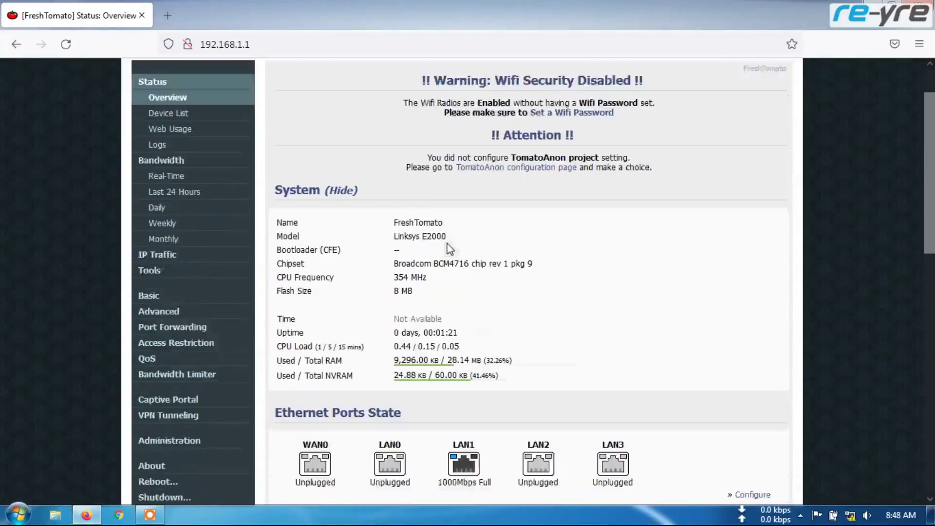
click(151, 214)
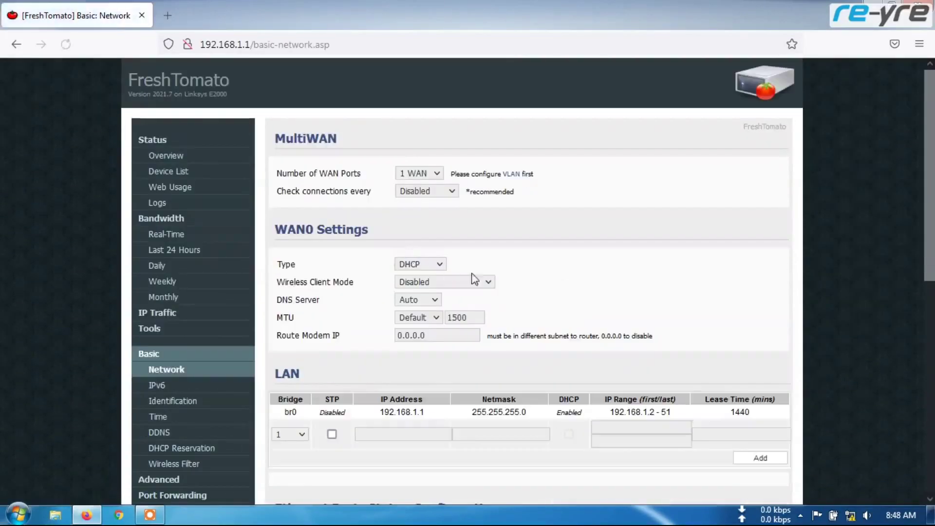
scroll(495, 278, down, 7)
scroll(499, 280, up, 4)
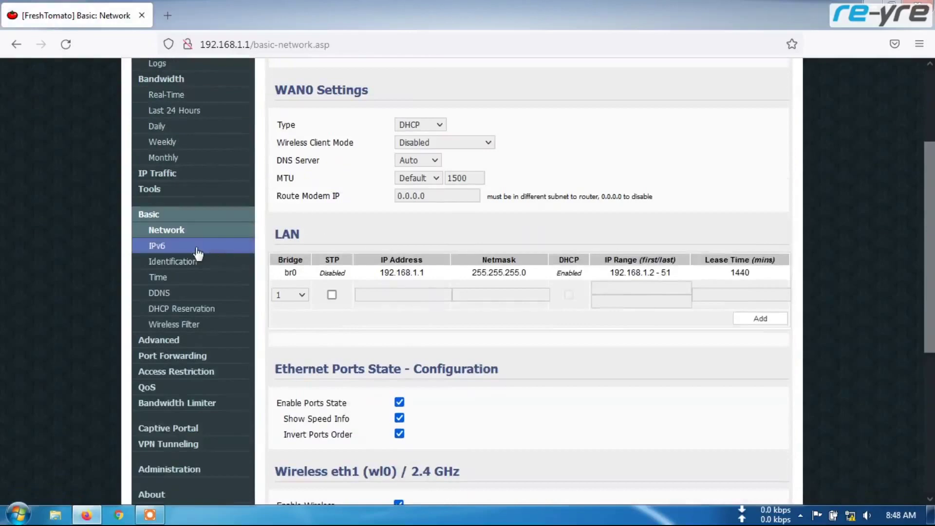
click(171, 340)
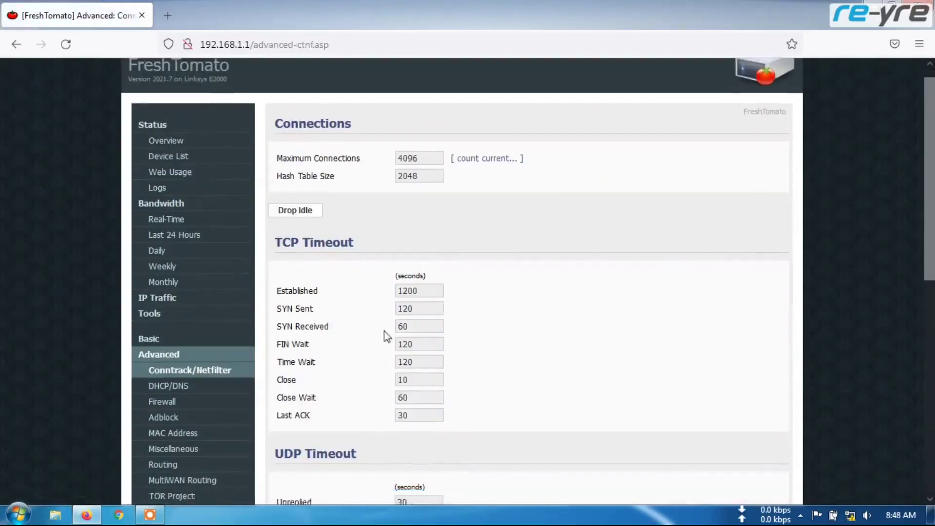
scroll(200, 295, down, 3)
click(178, 387)
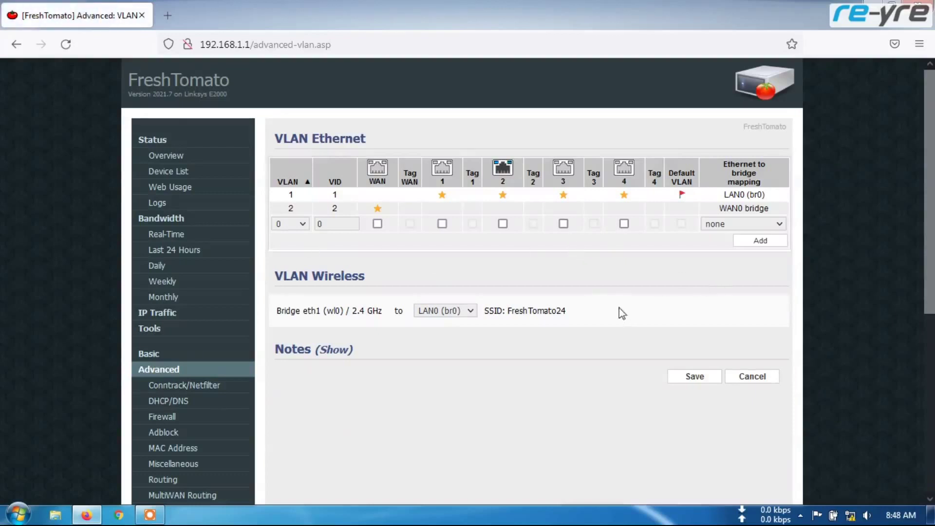
scroll(529, 329, down, 3)
scroll(528, 329, down, 3)
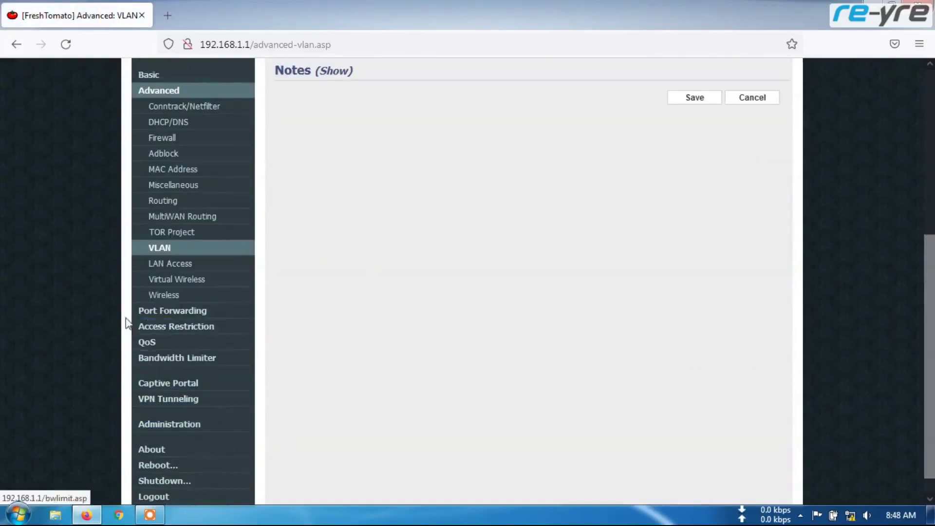
click(150, 347)
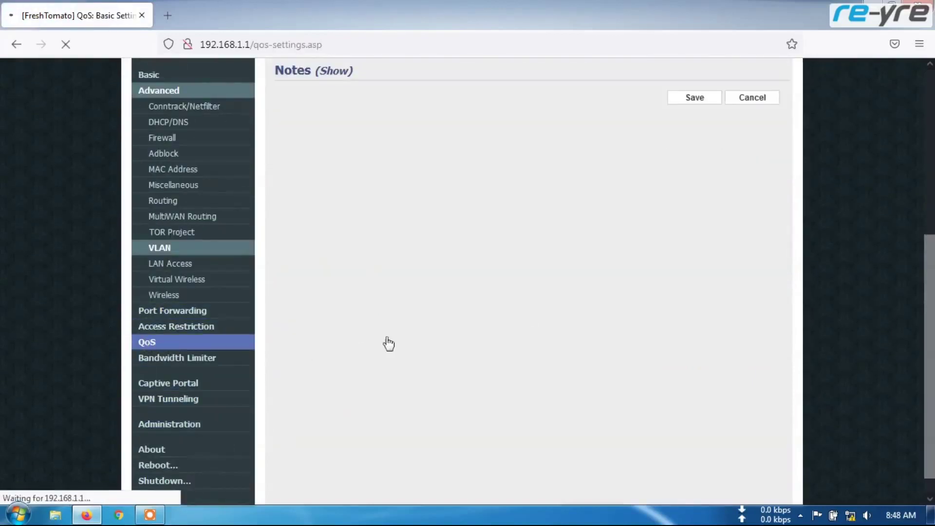
scroll(487, 341, down, 5)
scroll(594, 378, up, 5)
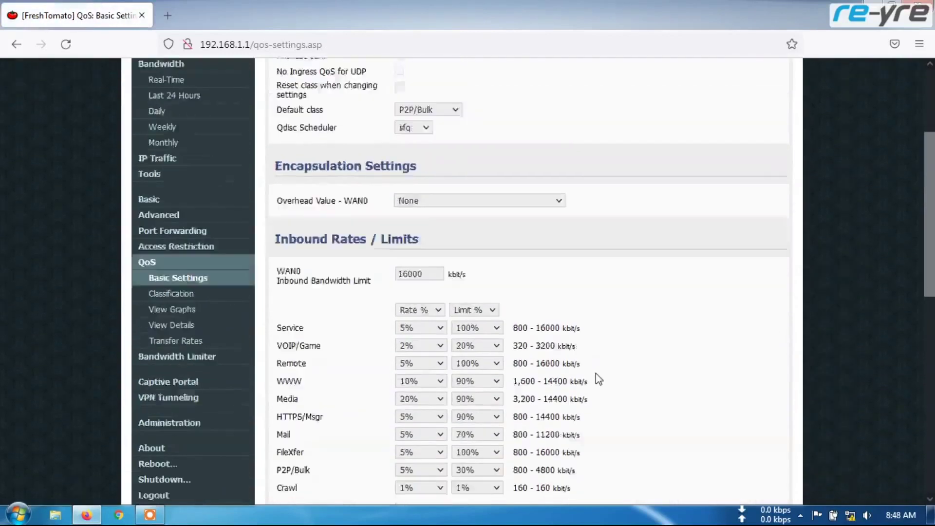
scroll(185, 410, down, 3)
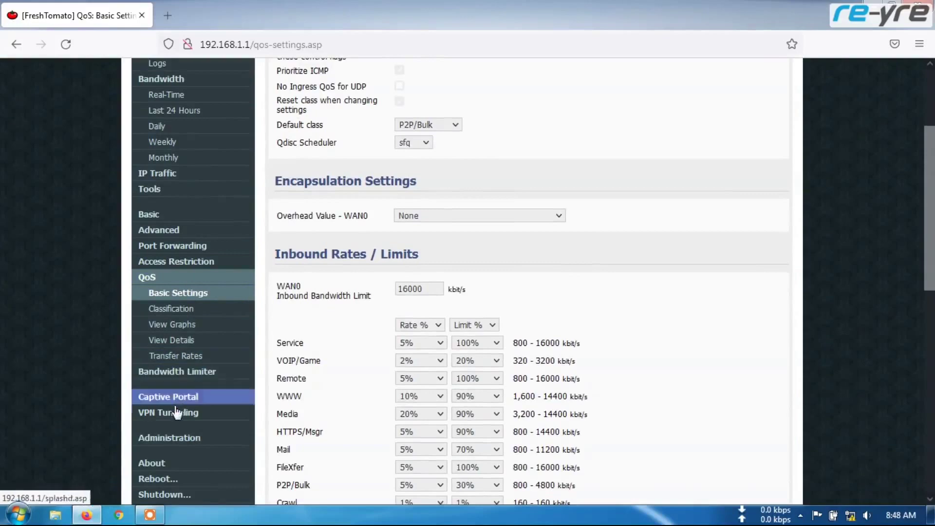
click(175, 414)
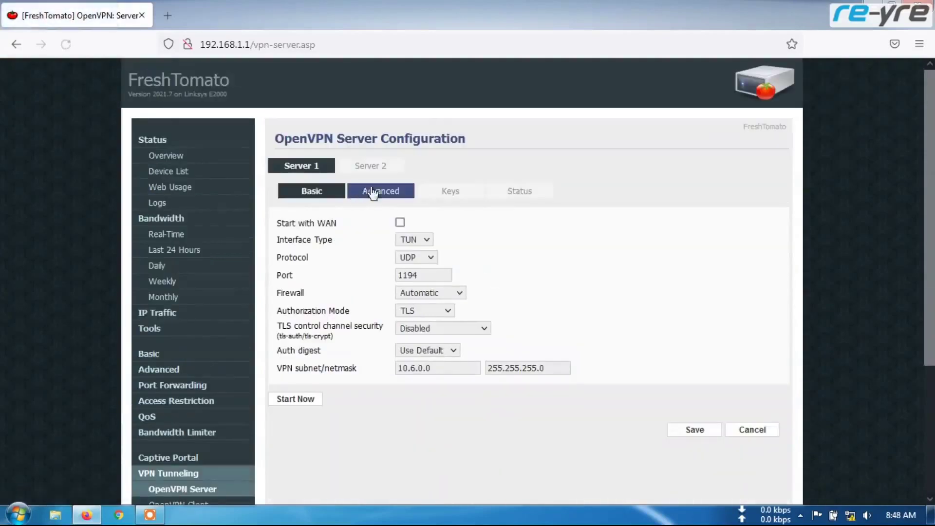
scroll(334, 340, down, 3)
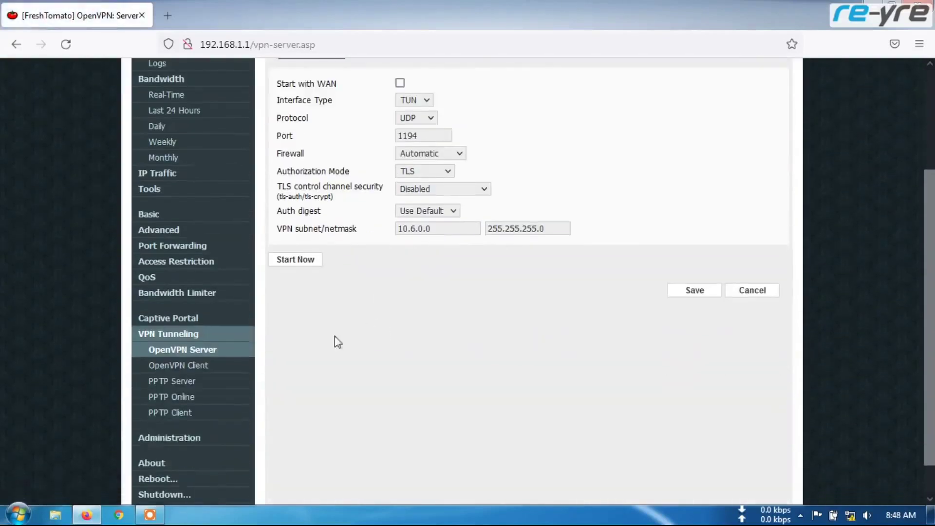
click(182, 366)
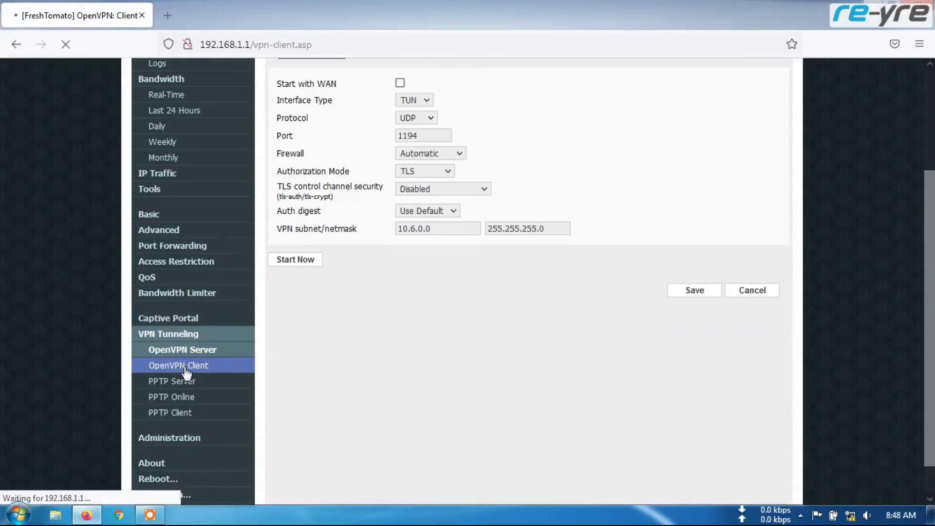
scroll(584, 308, down, 3)
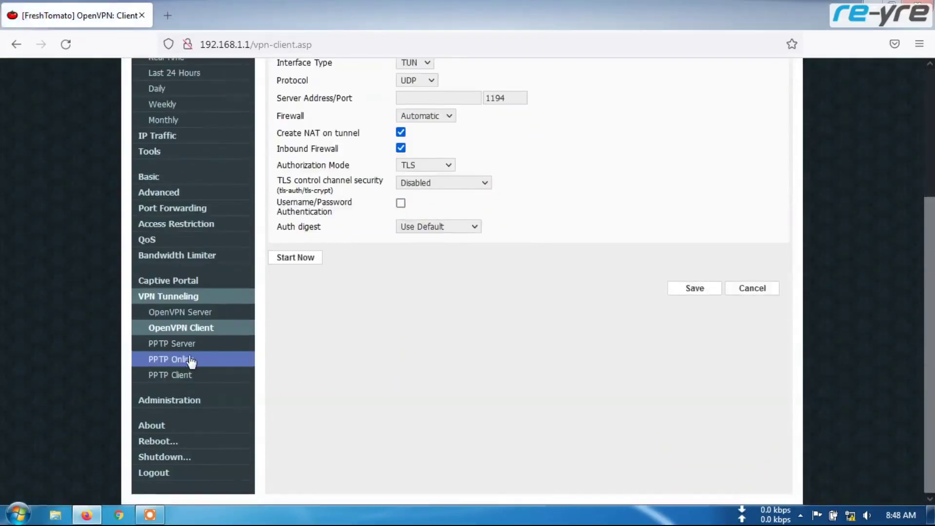
click(184, 377)
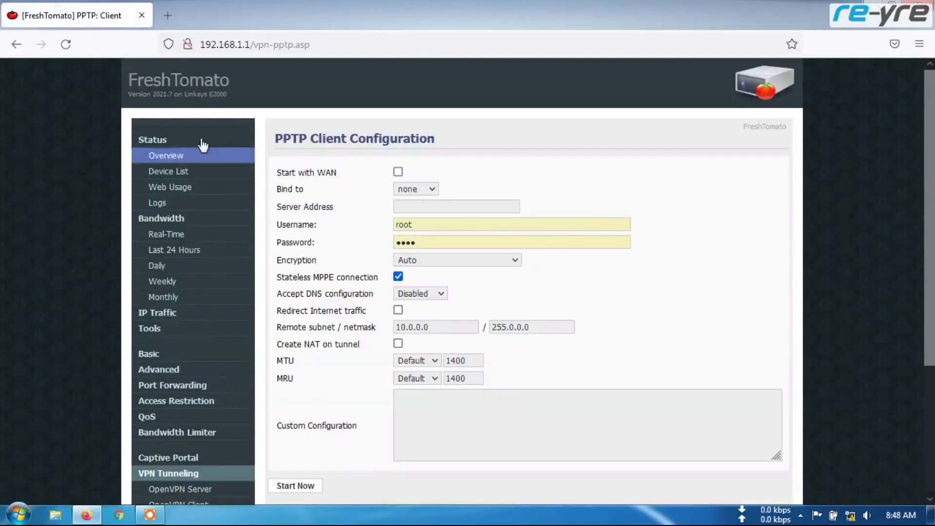
click(170, 158)
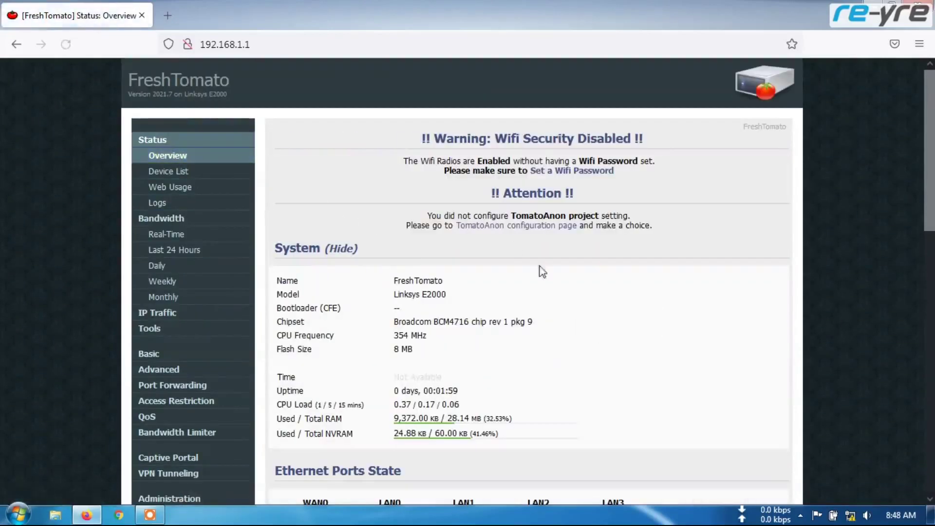